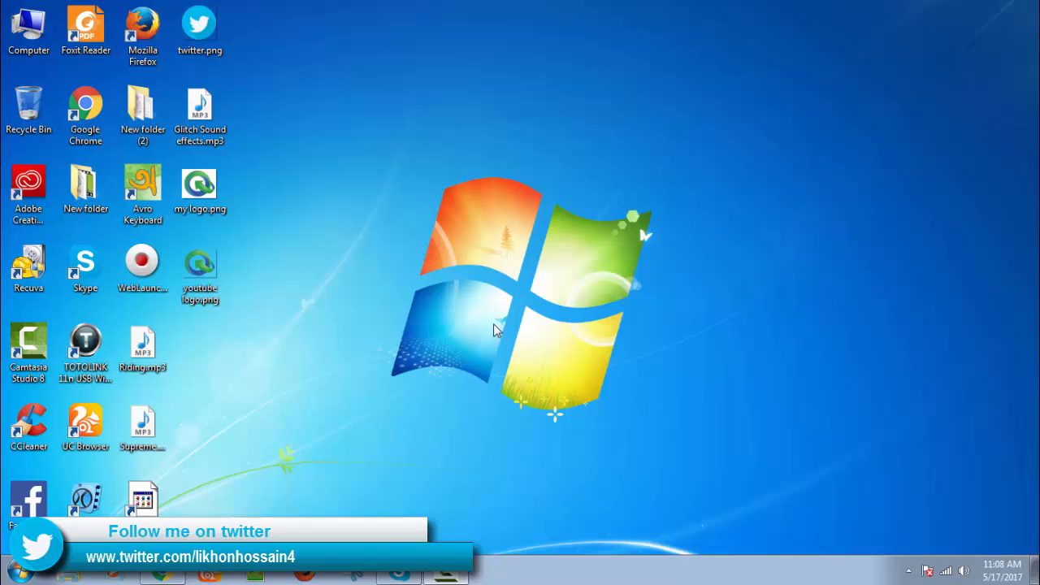
{"action": "left_click", "coordinate": [155, 575]}
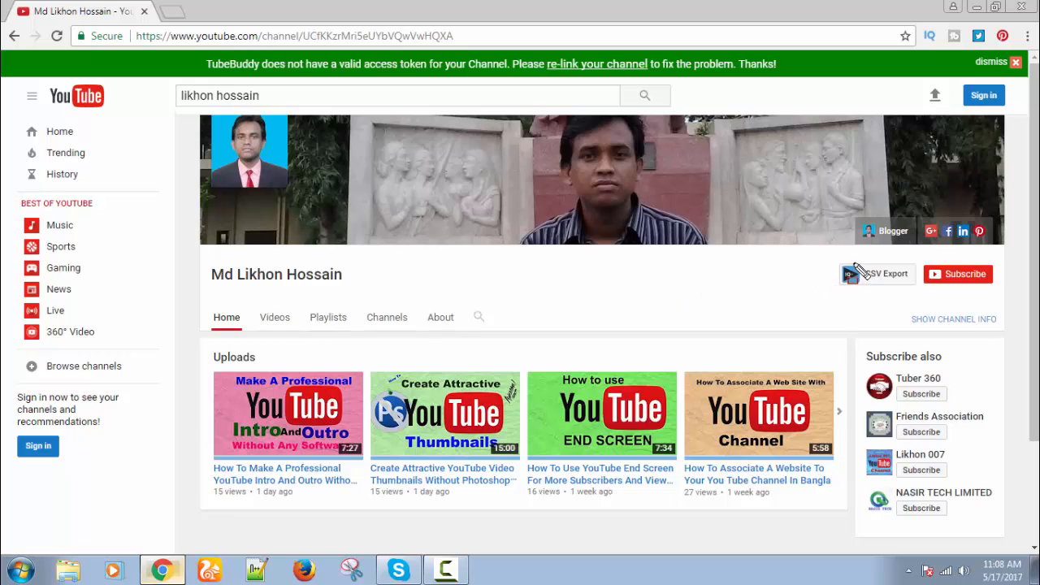
{"action": "left_click_drag", "start_coordinate": [924, 270], "coordinate": [1006, 294]}
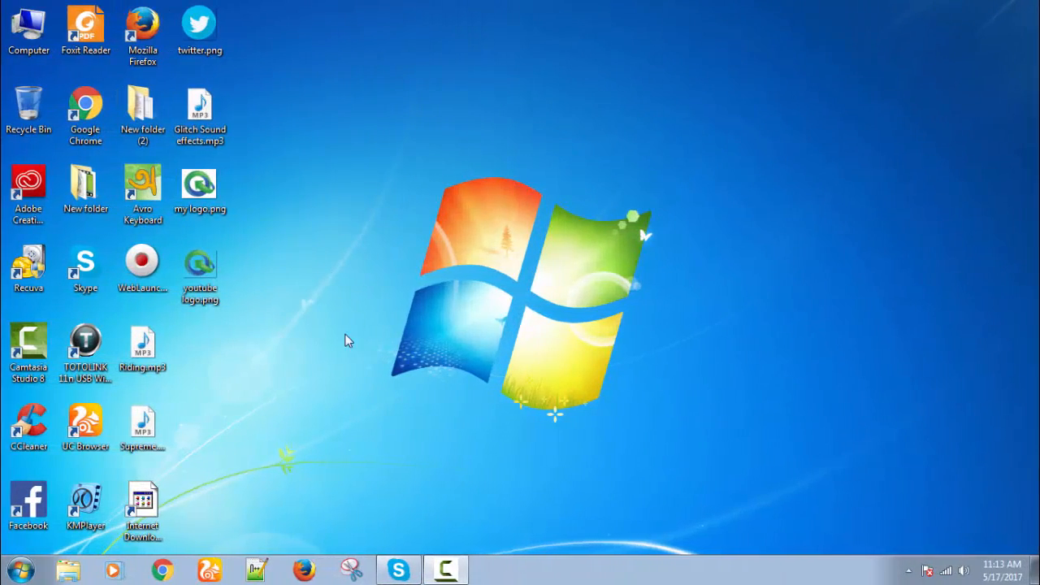
In Chrome, open YouTube's Creator Studio and open the Cards editor for the "How To Make A Professional YouTube Intro And Outro" video.
{"action": "left_click", "coordinate": [162, 571]}
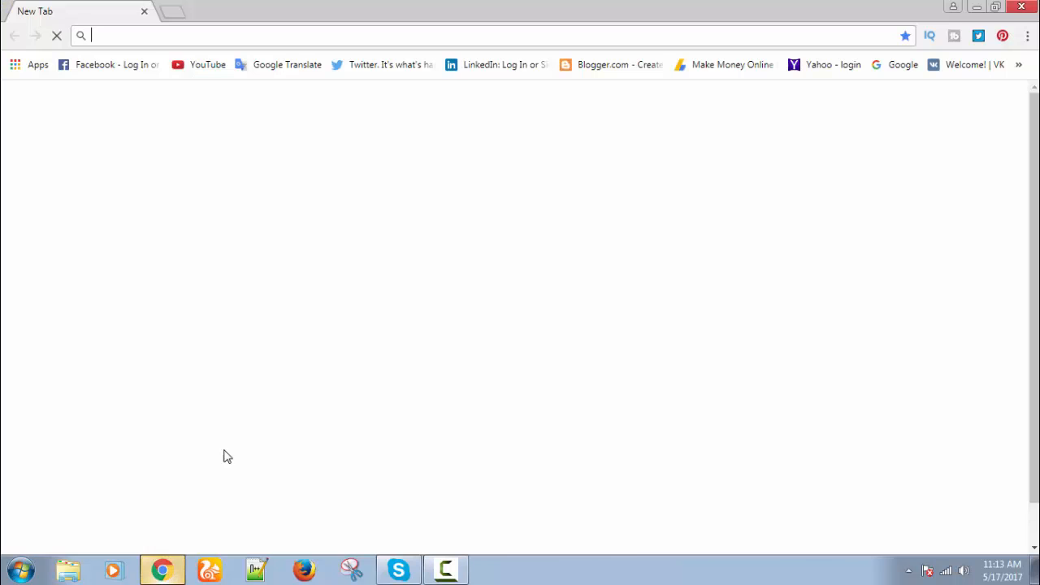
{"action": "left_click", "coordinate": [195, 67]}
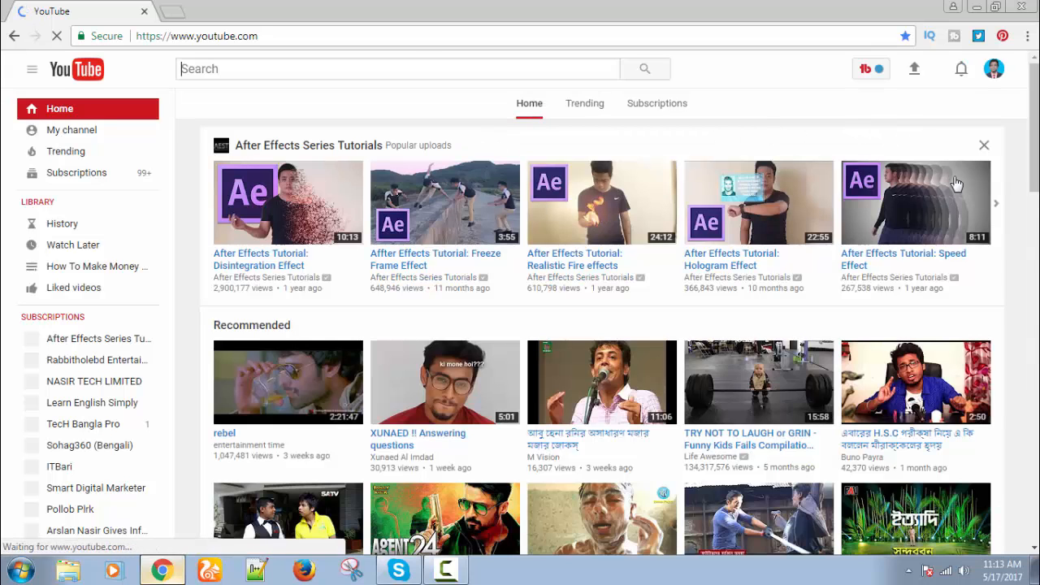
{"action": "left_click", "coordinate": [994, 70]}
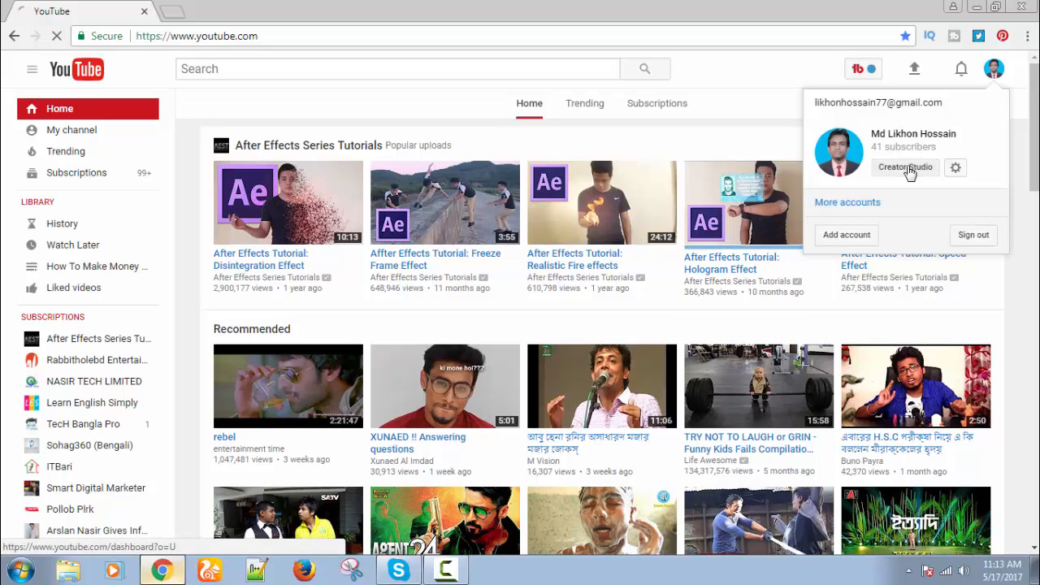
{"action": "left_click", "coordinate": [908, 167]}
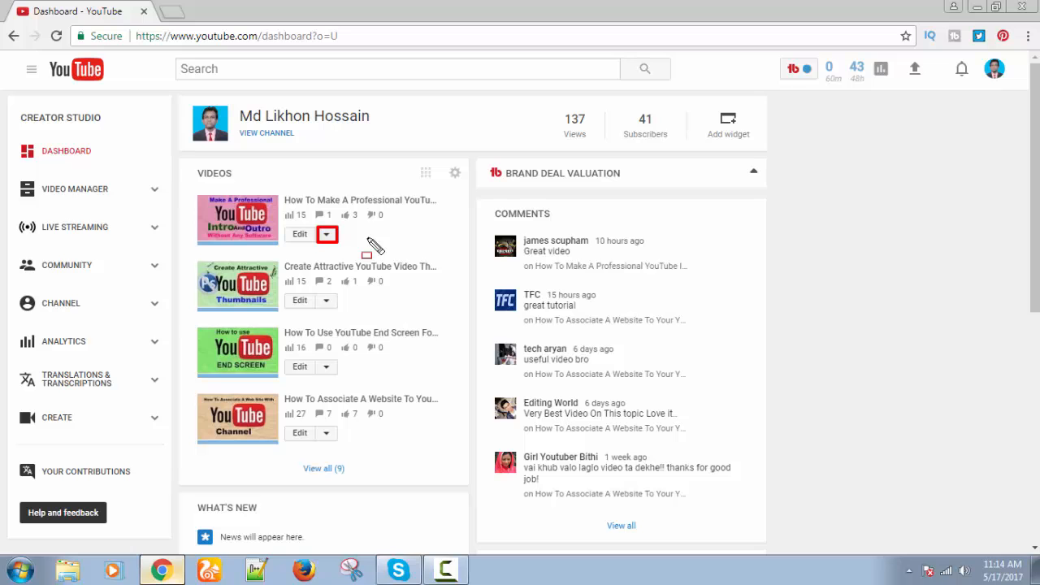
{"action": "left_click", "coordinate": [326, 236]}
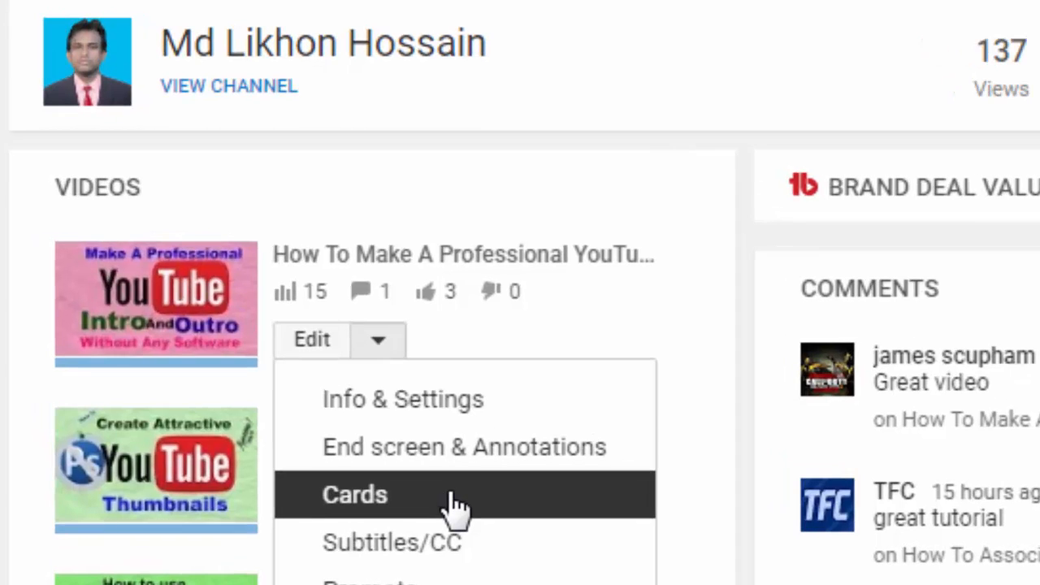
{"action": "left_click", "coordinate": [455, 505]}
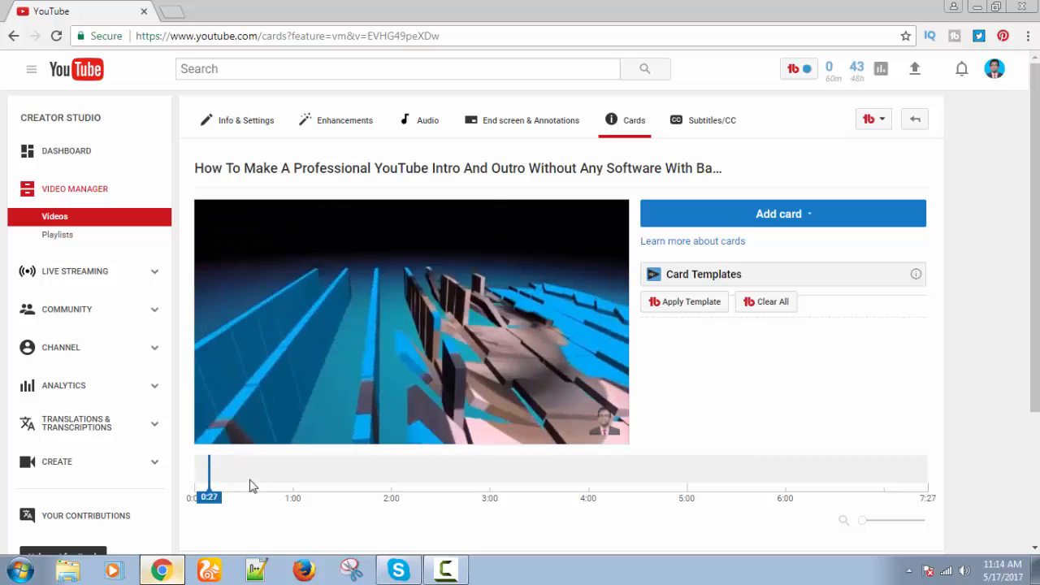
Add a video card at 2:44 that links to the uploaded "Create Attractive YouTube Video Thumbnails" video.
{"action": "left_click_drag", "start_coordinate": [251, 485], "coordinate": [373, 486]}
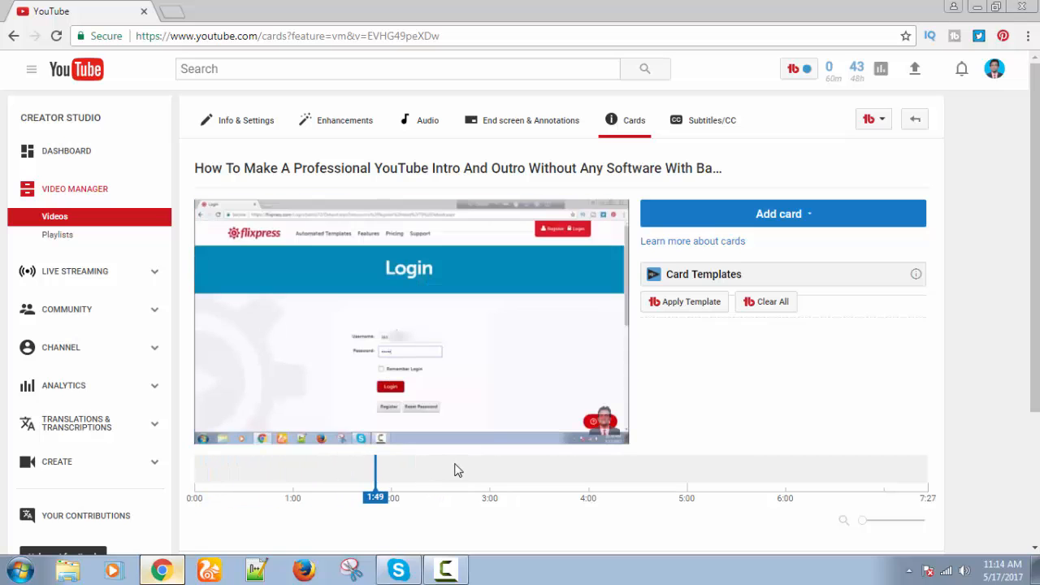
{"action": "left_click", "coordinate": [810, 216]}
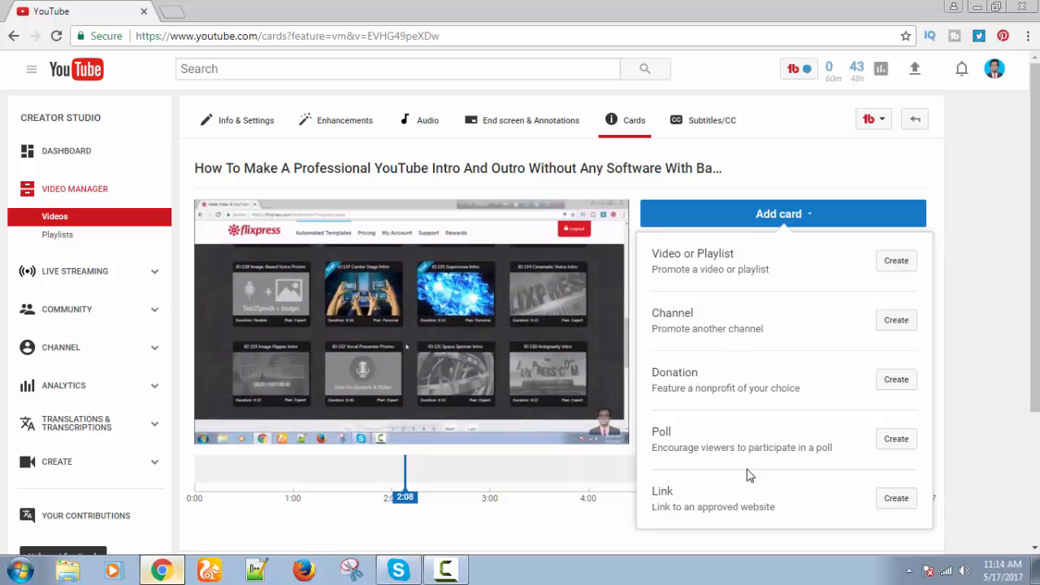
{"action": "scroll", "coordinate": [732, 439], "scroll_direction": "down", "scroll_amount": 1}
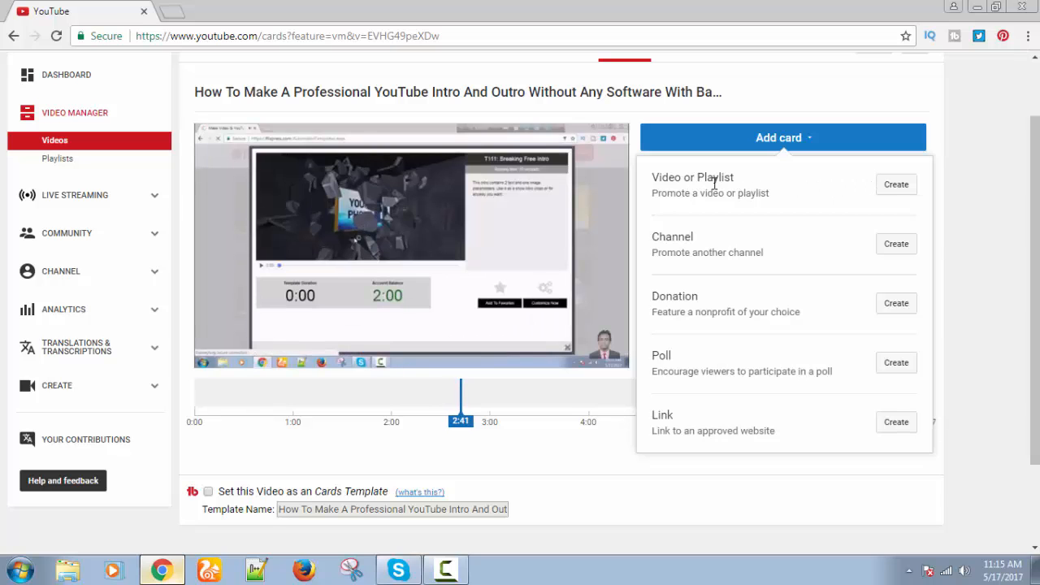
{"action": "left_click", "coordinate": [897, 187]}
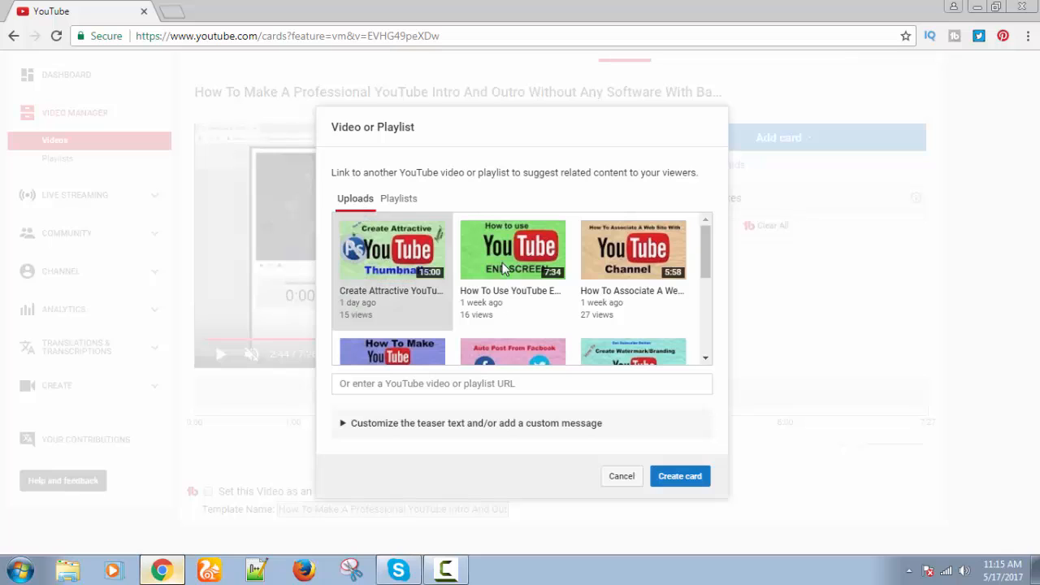
{"action": "left_click", "coordinate": [402, 203]}
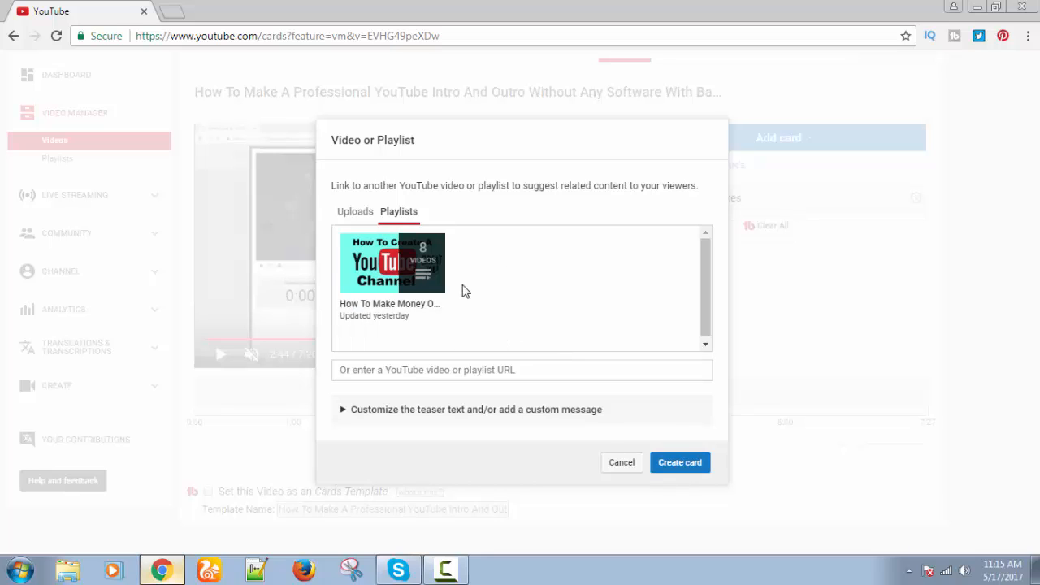
{"action": "left_click", "coordinate": [363, 220]}
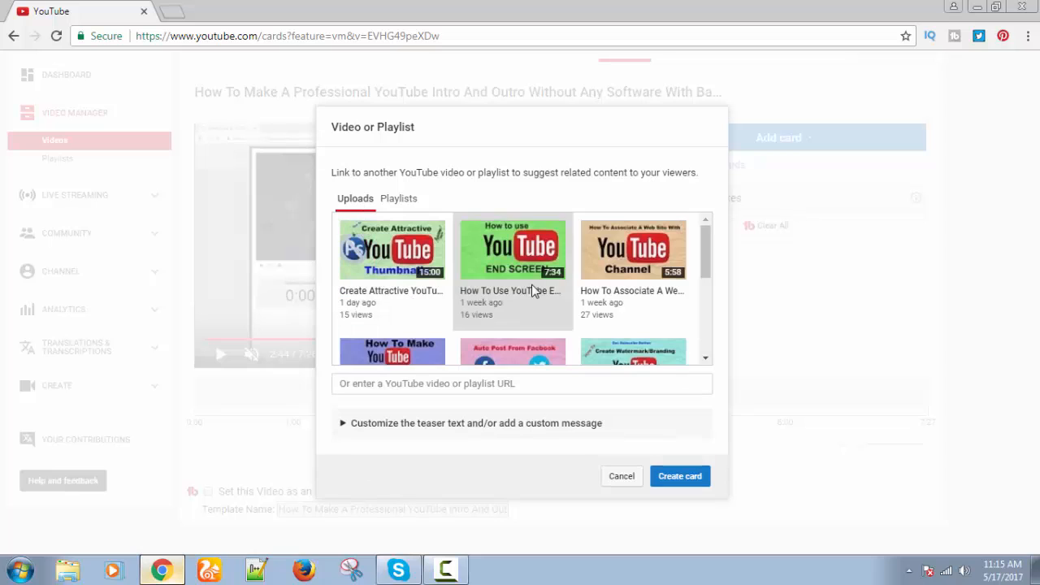
{"action": "mouse_move", "coordinate": [705, 257]}
{"action": "left_mouse_down"}
{"action": "mouse_move", "coordinate": [703, 307]}
{"action": "mouse_move", "coordinate": [701, 255]}
{"action": "left_mouse_up"}
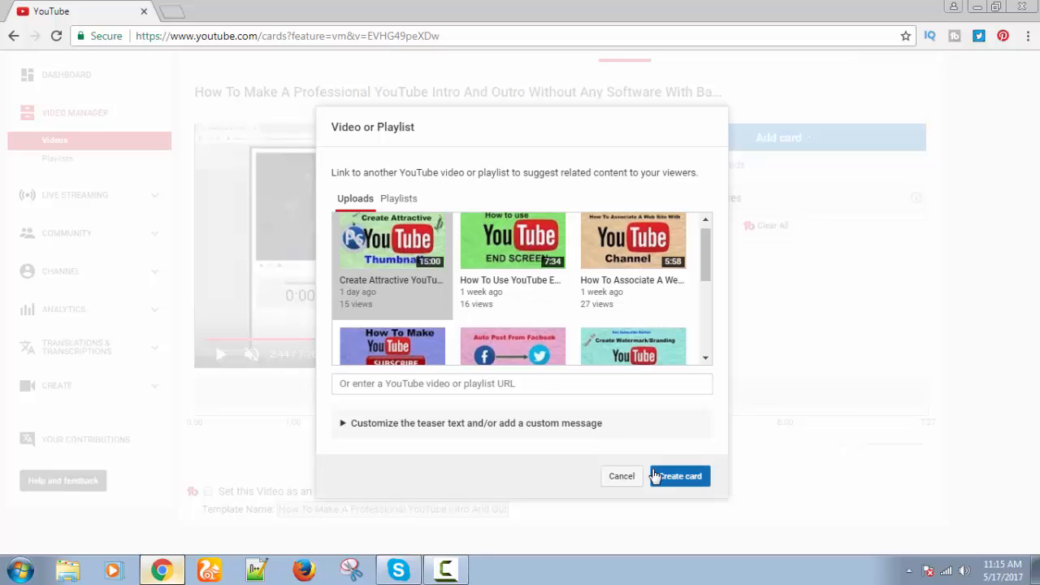
{"action": "left_click", "coordinate": [680, 480]}
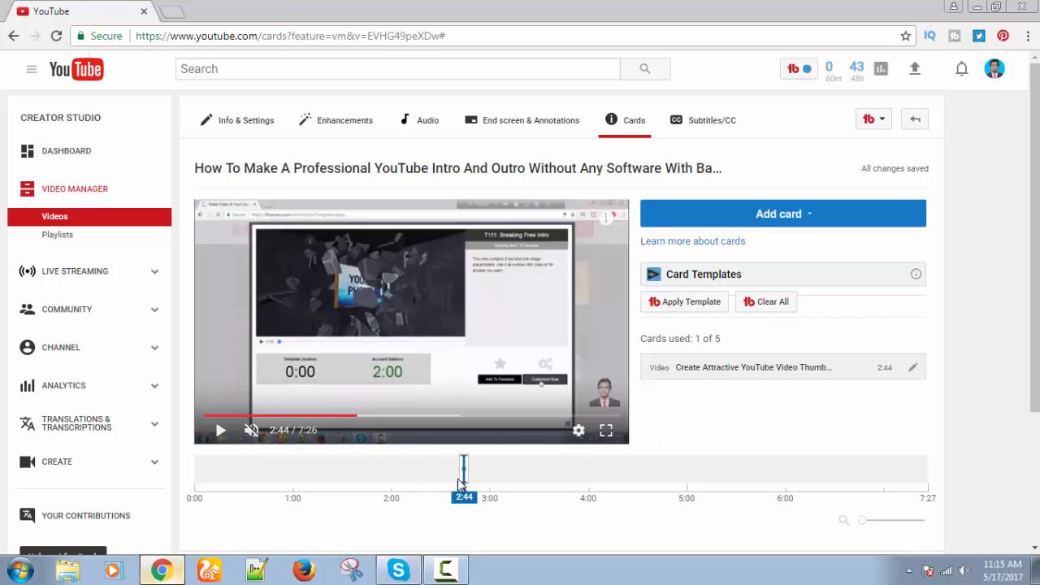
Preview the new video card by playing the video from shortly before its marker, about 2:25 or after.
{"action": "left_click", "coordinate": [435, 488]}
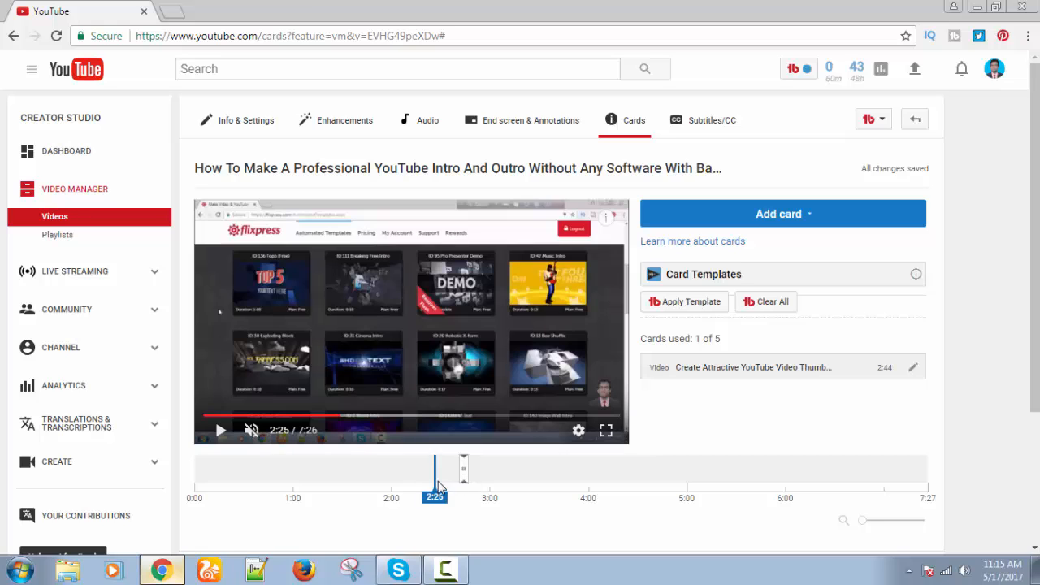
{"action": "left_click_drag", "start_coordinate": [439, 486], "coordinate": [450, 480]}
{"action": "left_click", "coordinate": [224, 433]}
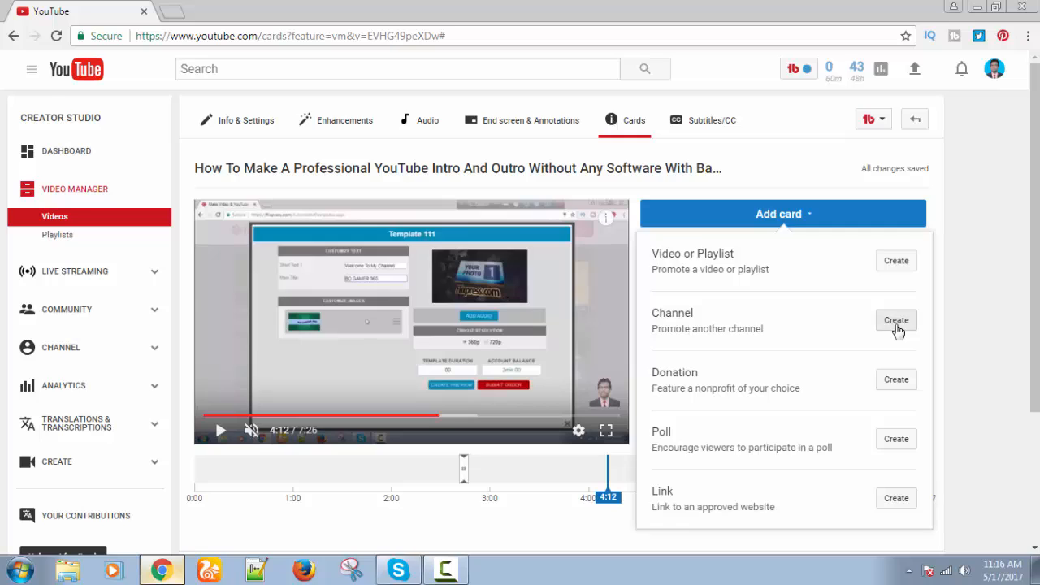
{"action": "left_click", "coordinate": [896, 320]}
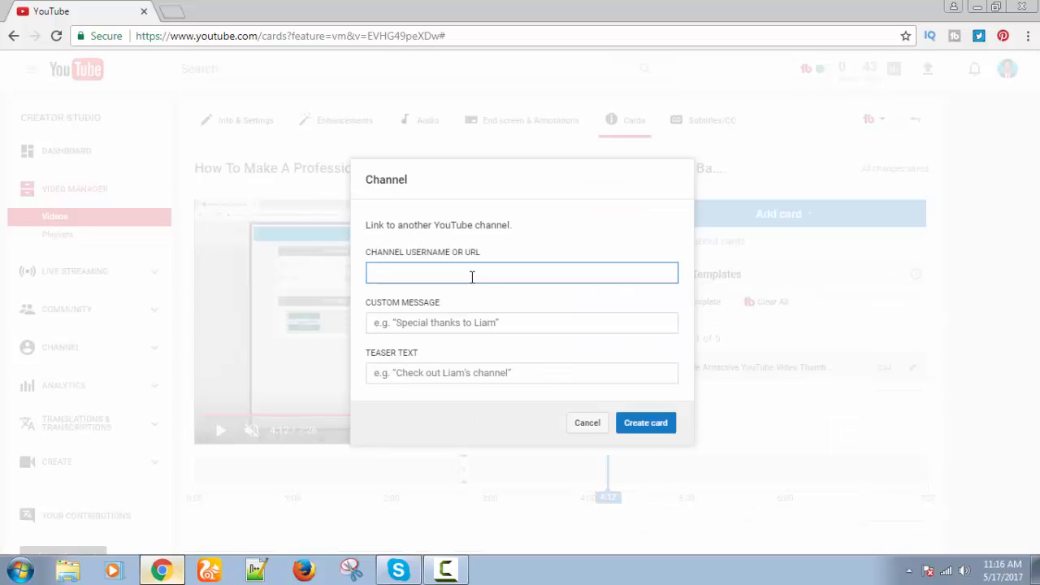
{"action": "type", "text": "www.youtube.com/tuber360"}
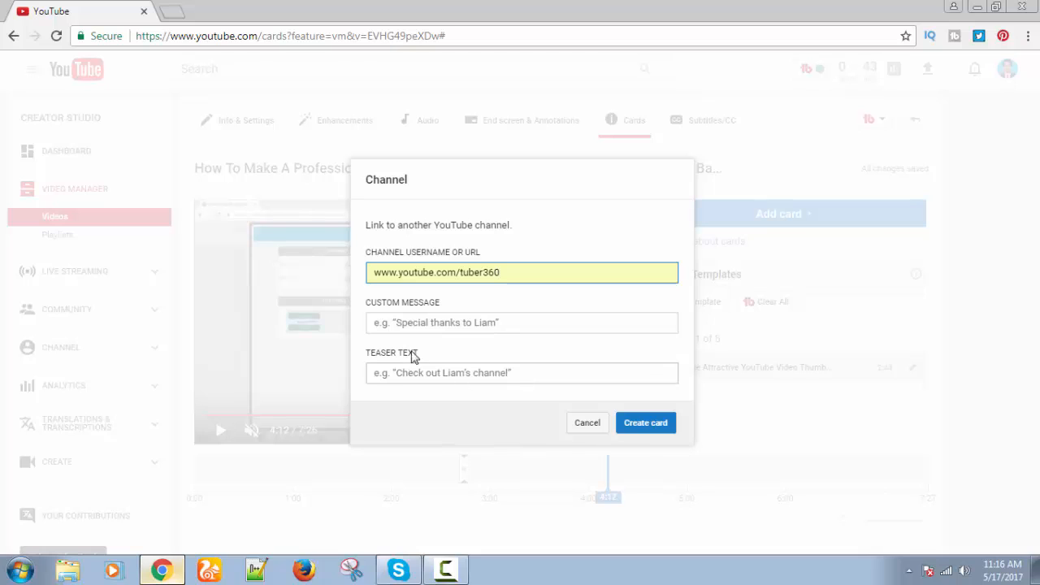
{"action": "left_click", "coordinate": [435, 322]}
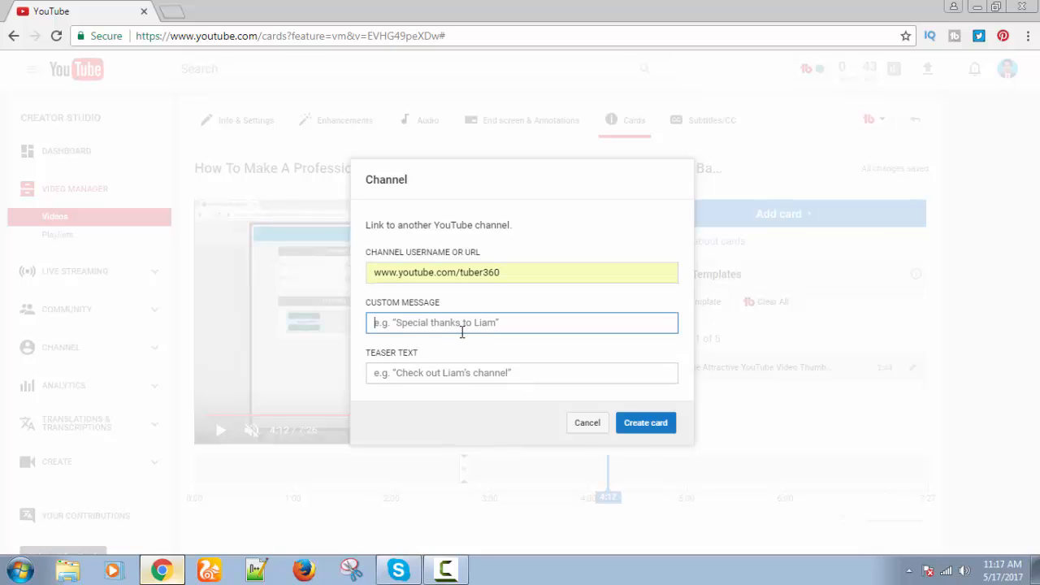
{"action": "type", "text": "welcome to tuber 360"}
Set the channel card's teaser text to "Please subscribe these channel" and create the card.
{"action": "left_click", "coordinate": [456, 373]}
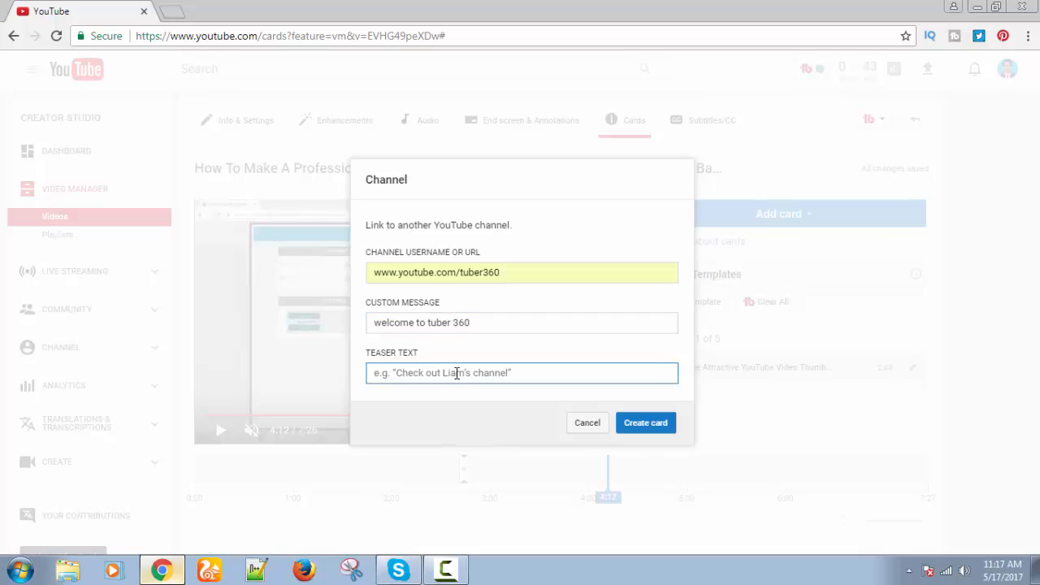
{"action": "type", "text": "S"}
{"action": "key", "text": "BackSpace"}
{"action": "type", "text": "P"}
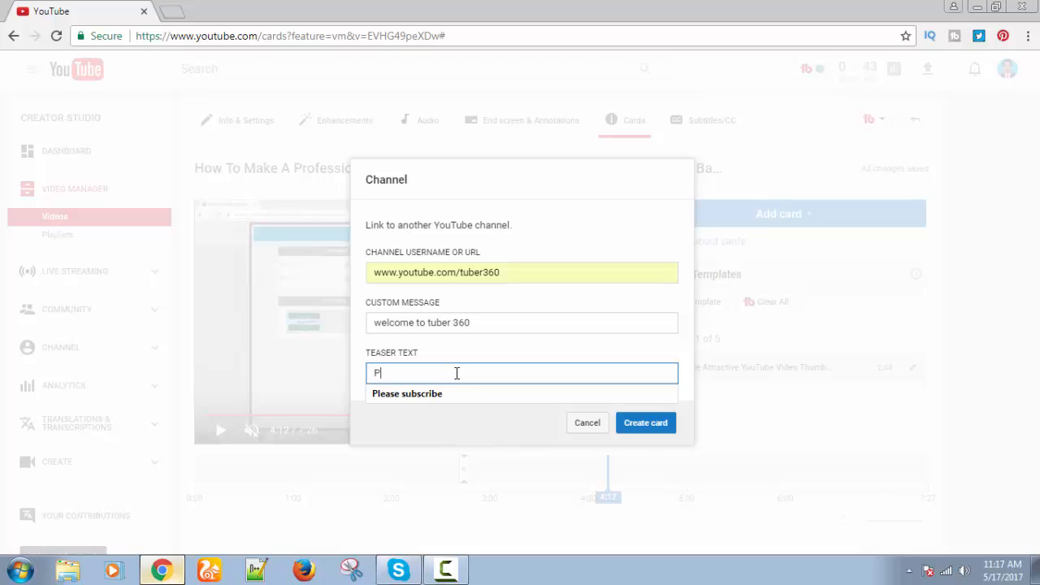
{"action": "type", "text": "o"}
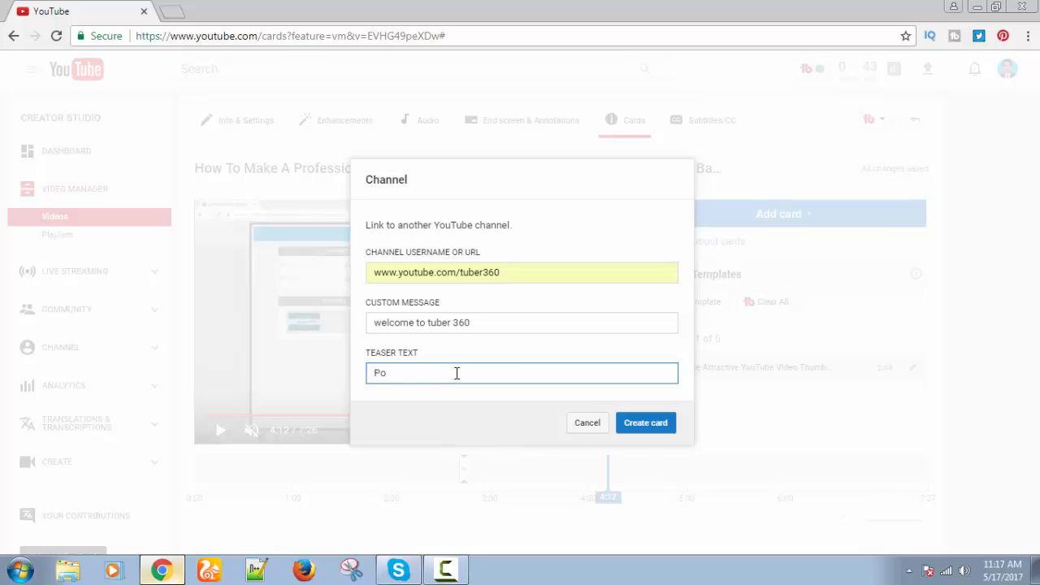
{"action": "key", "text": "BackSpace"}
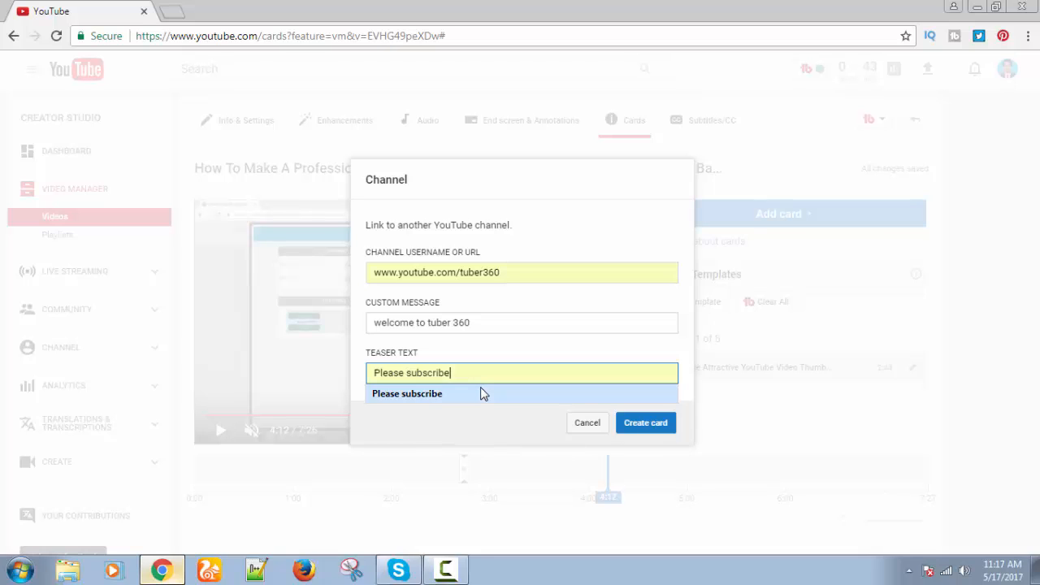
{"action": "left_click", "coordinate": [480, 394]}
{"action": "type", "text": "these channel"}
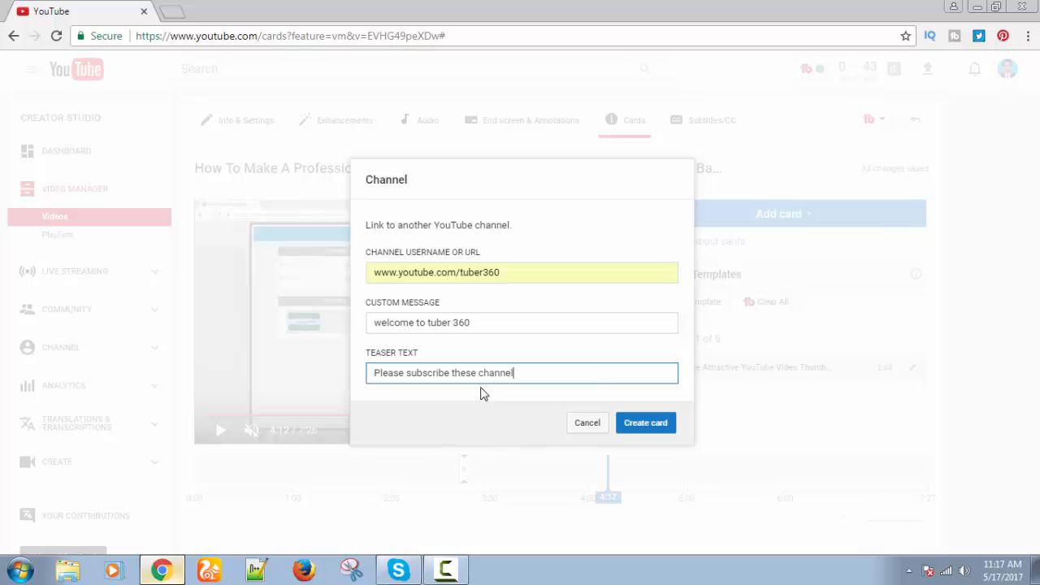
{"action": "left_click", "coordinate": [644, 427]}
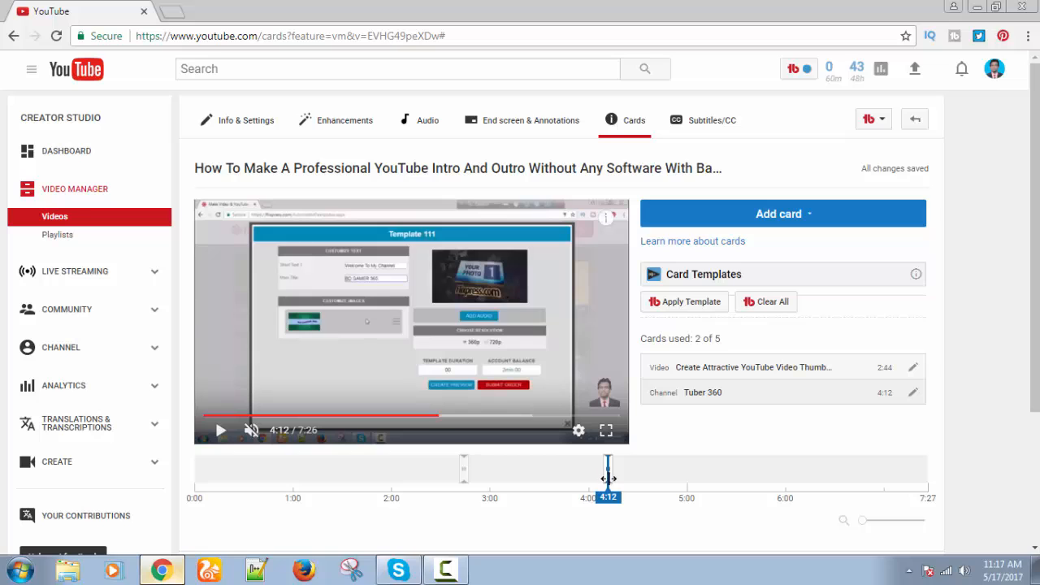
Preview the channel card's teaser by playing the video from 4:08.
{"action": "mouse_move", "coordinate": [608, 471]}
{"action": "left_mouse_down"}
{"action": "mouse_move", "coordinate": [597, 480]}
{"action": "mouse_move", "coordinate": [605, 485]}
{"action": "left_mouse_up"}
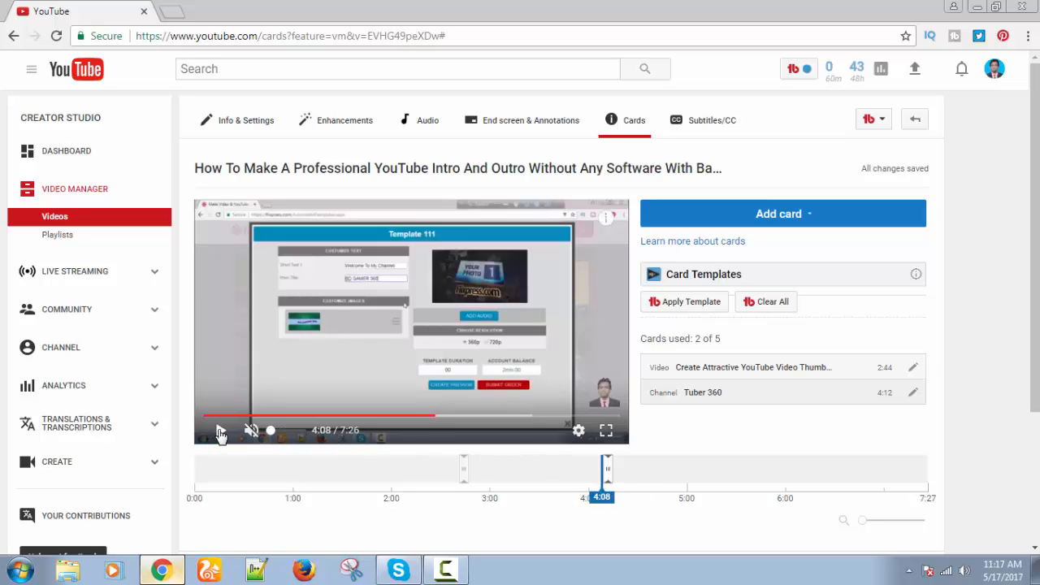
{"action": "left_click", "coordinate": [221, 432]}
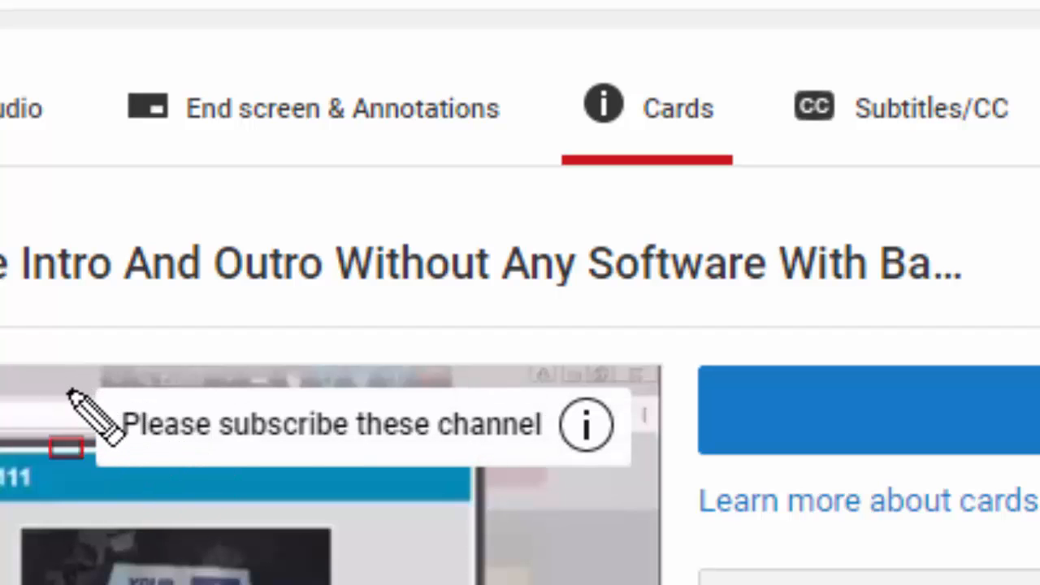
{"action": "left_click_drag", "start_coordinate": [64, 384], "coordinate": [400, 490]}
{"action": "left_click_drag", "start_coordinate": [477, 497], "coordinate": [657, 474]}
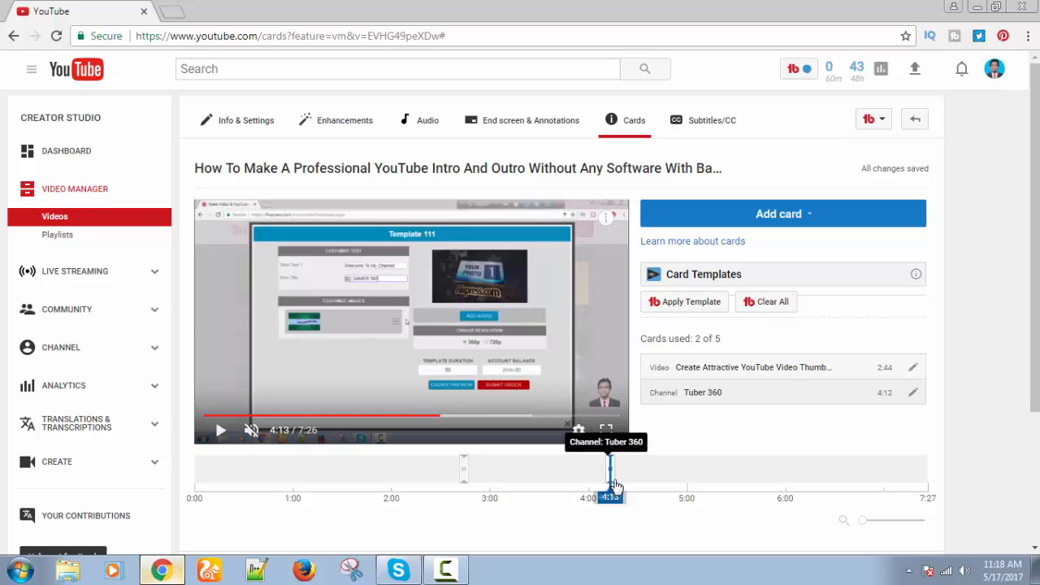
Move the Tuber 360 channel card to 4:02 on the timeline and play the video from there.
{"action": "left_click_drag", "start_coordinate": [610, 479], "coordinate": [593, 480]}
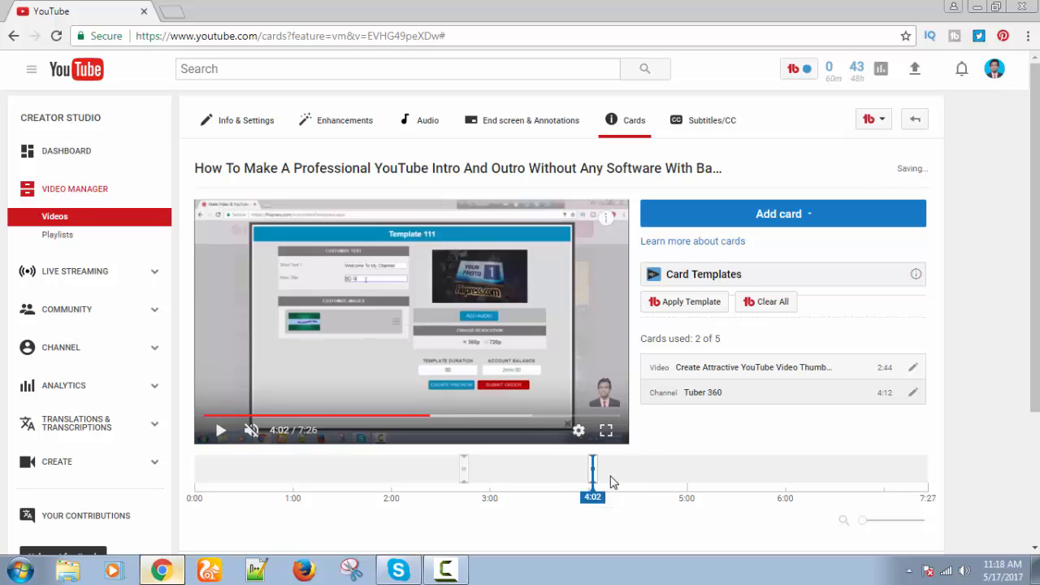
{"action": "left_click", "coordinate": [221, 436]}
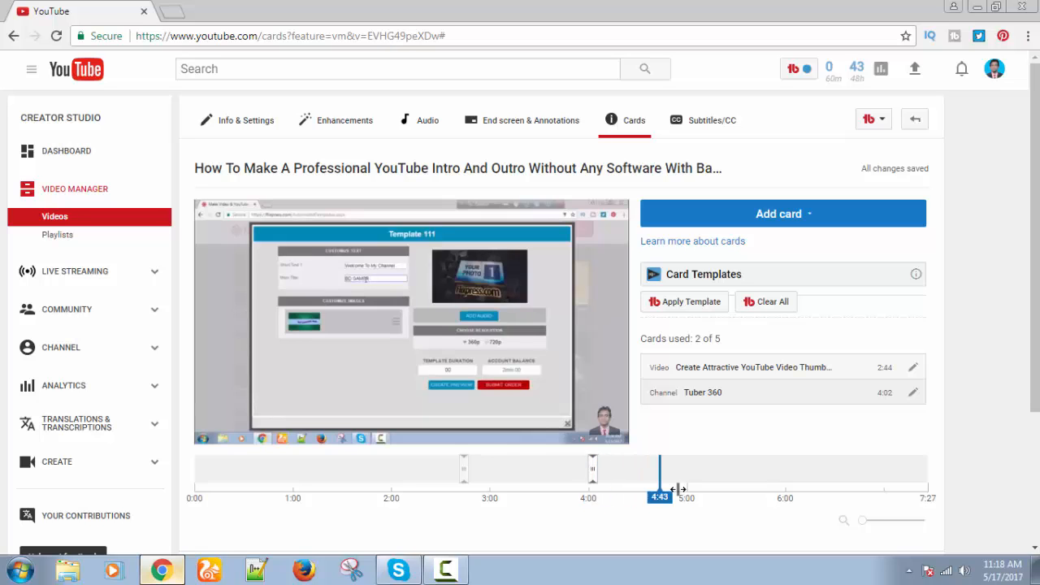
Start a link card at 5:38 that points to the channel owner's personal Blogspot site from the associated websites.
{"action": "left_click", "coordinate": [742, 490]}
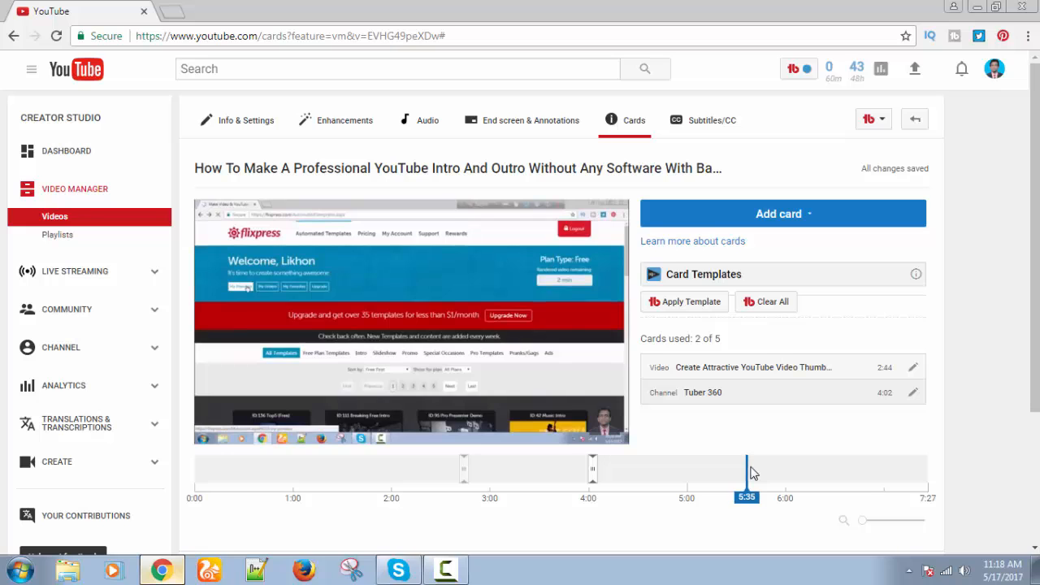
{"action": "left_click", "coordinate": [220, 432]}
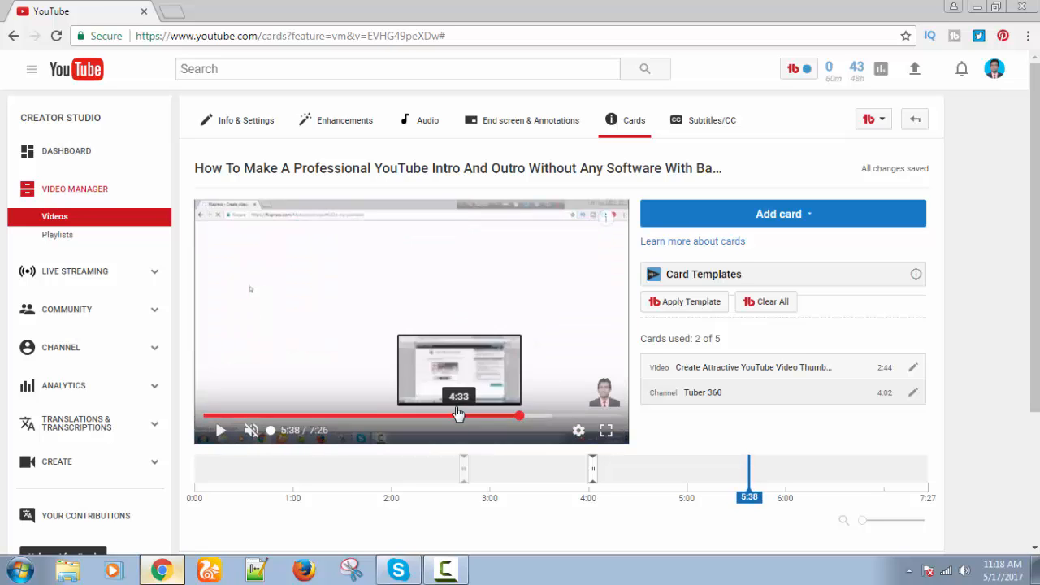
{"action": "left_click", "coordinate": [811, 215]}
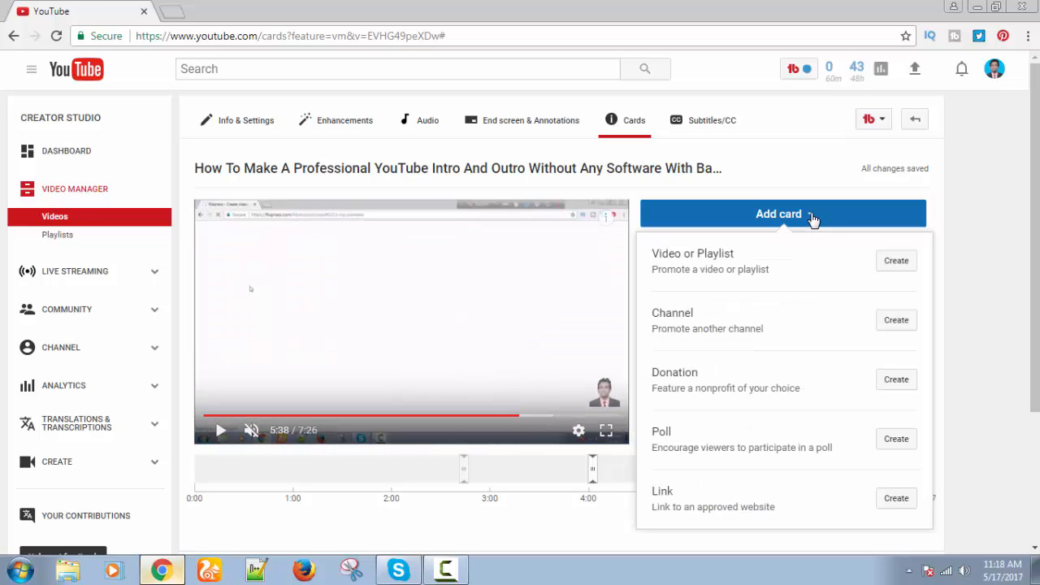
{"action": "scroll", "coordinate": [831, 325], "scroll_direction": "down", "scroll_amount": 2}
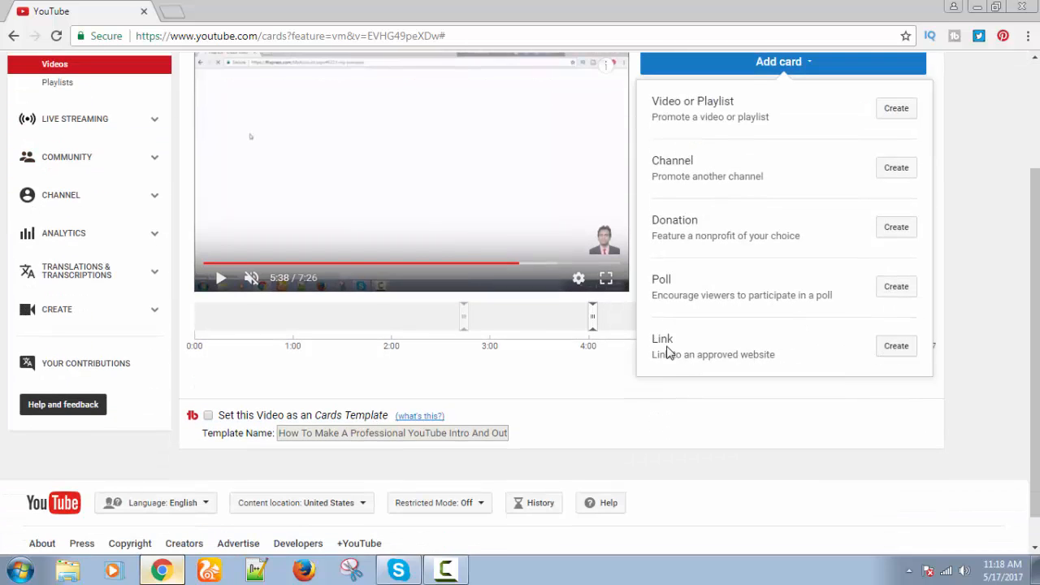
{"action": "left_click", "coordinate": [902, 349]}
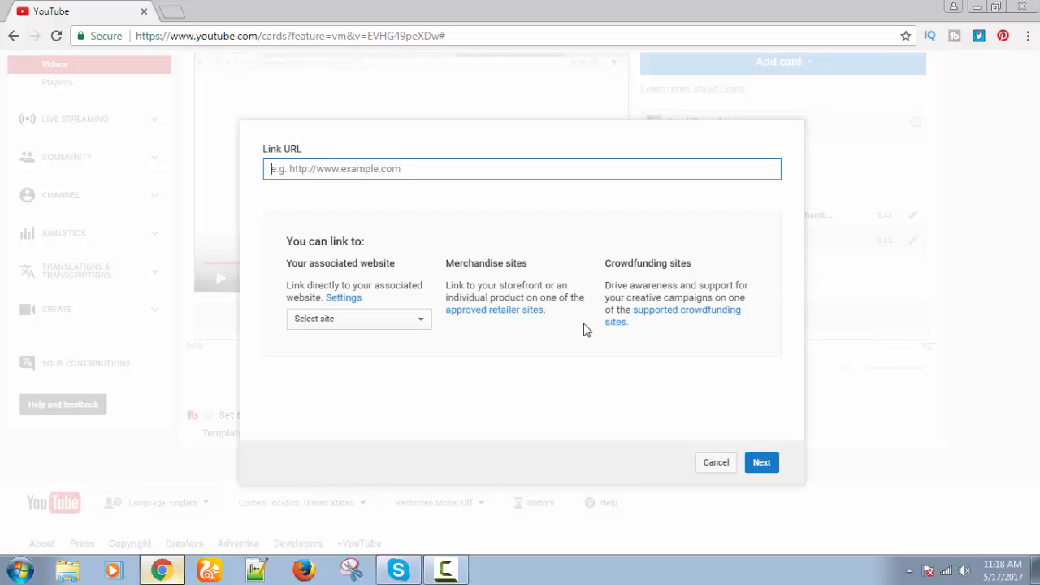
{"action": "left_click", "coordinate": [422, 322]}
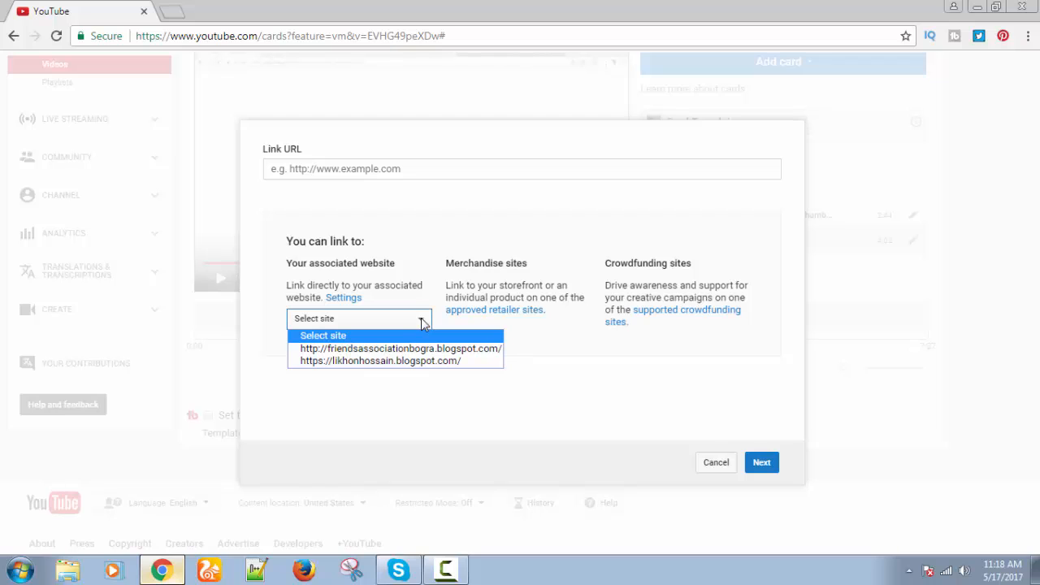
{"action": "left_click", "coordinate": [394, 362]}
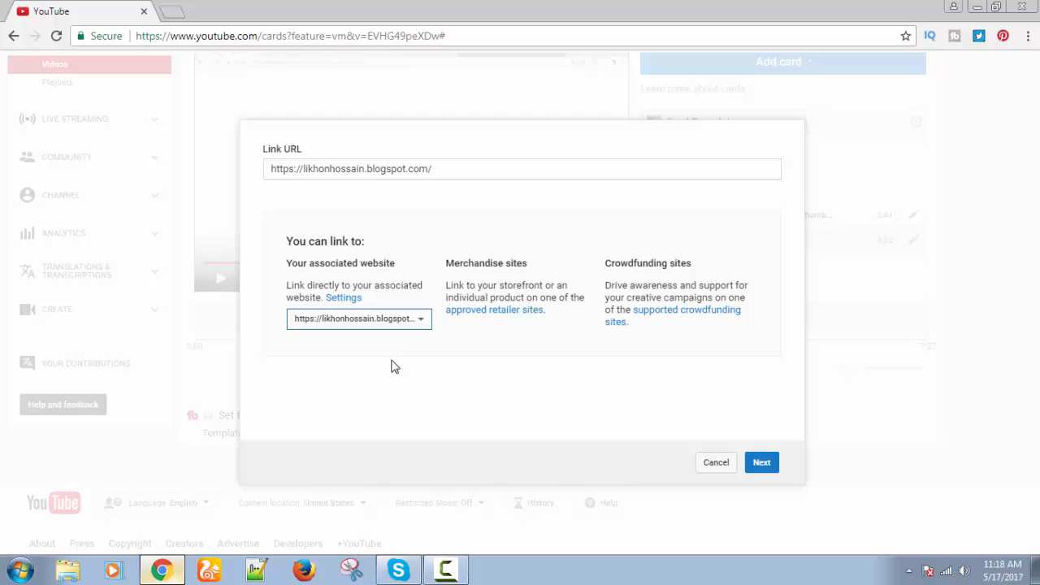
{"action": "left_click", "coordinate": [768, 470]}
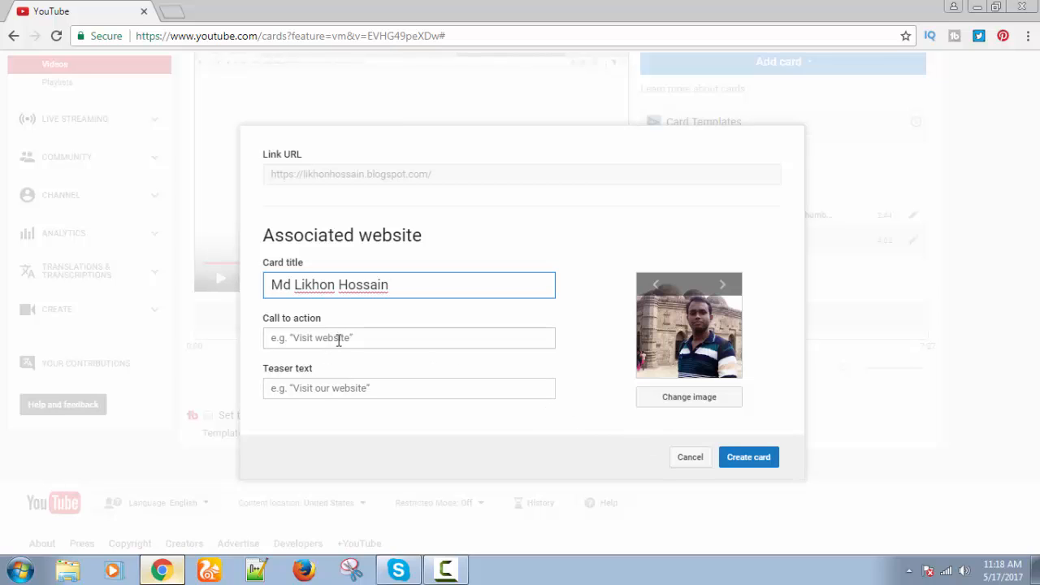
Set the link card's call to action to "Visit" and its teaser text to "Please visit our website", and create the card.
{"action": "left_click", "coordinate": [413, 347]}
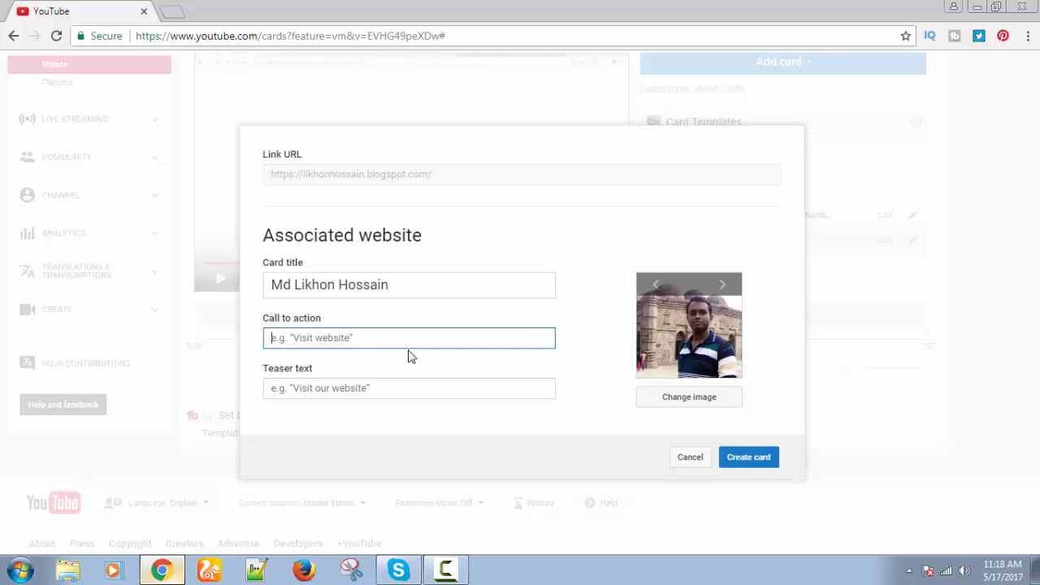
{"action": "type", "text": "Visit"}
{"action": "left_click", "coordinate": [399, 390]}
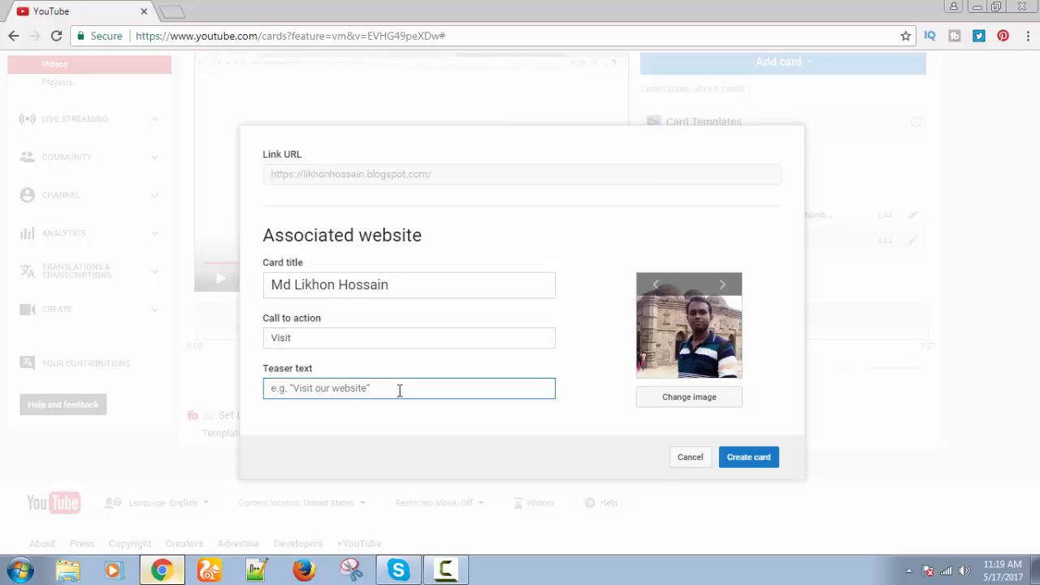
{"action": "type", "text": "Pleasse"}
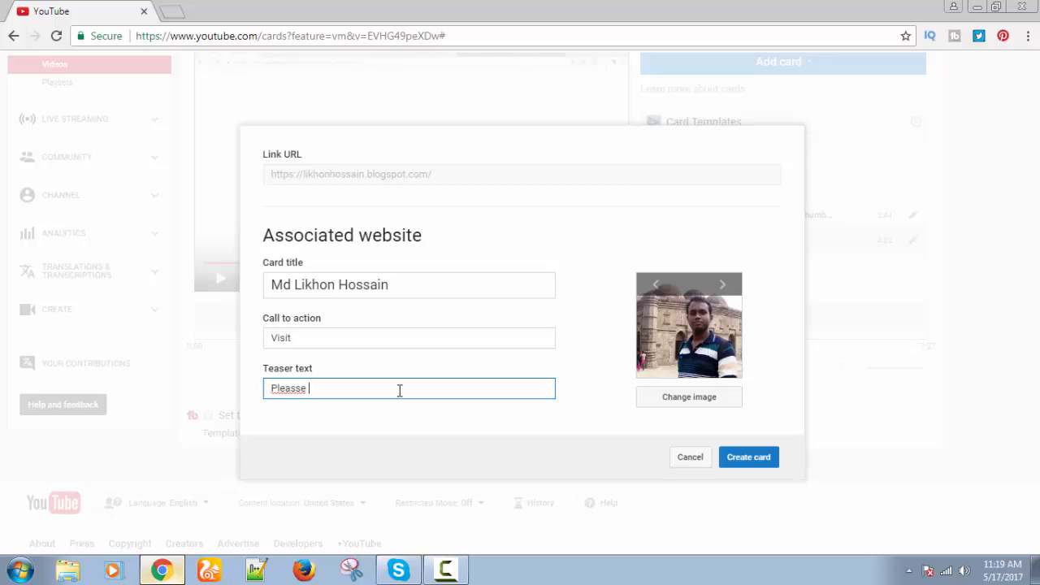
{"action": "key", "text": "BackSpace"}
{"action": "key", "text": "BackSpace"}
{"action": "key", "text": "BackSpace"}
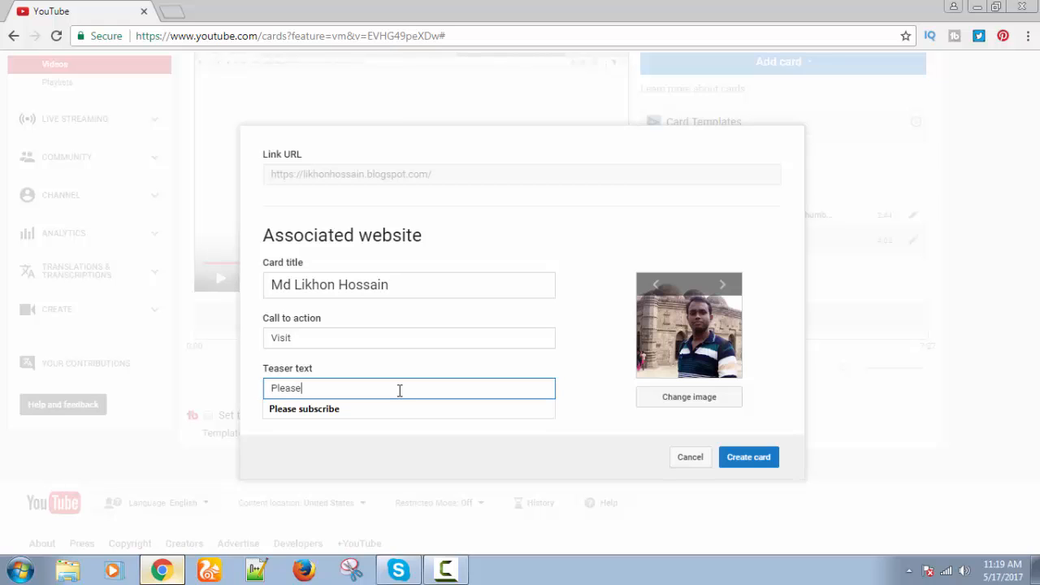
{"action": "type", "text": "e visit our website"}
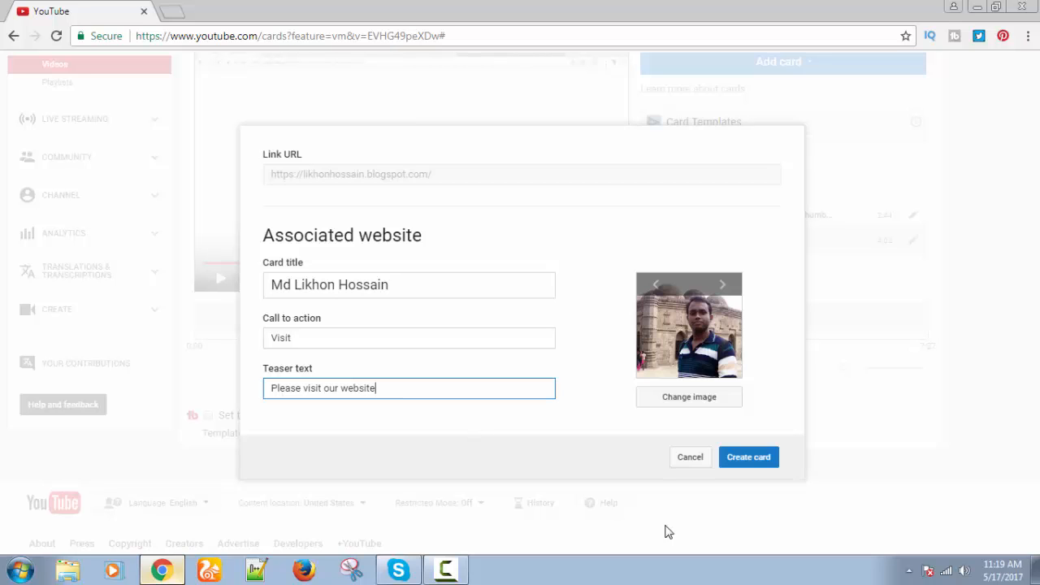
{"action": "left_click", "coordinate": [746, 467]}
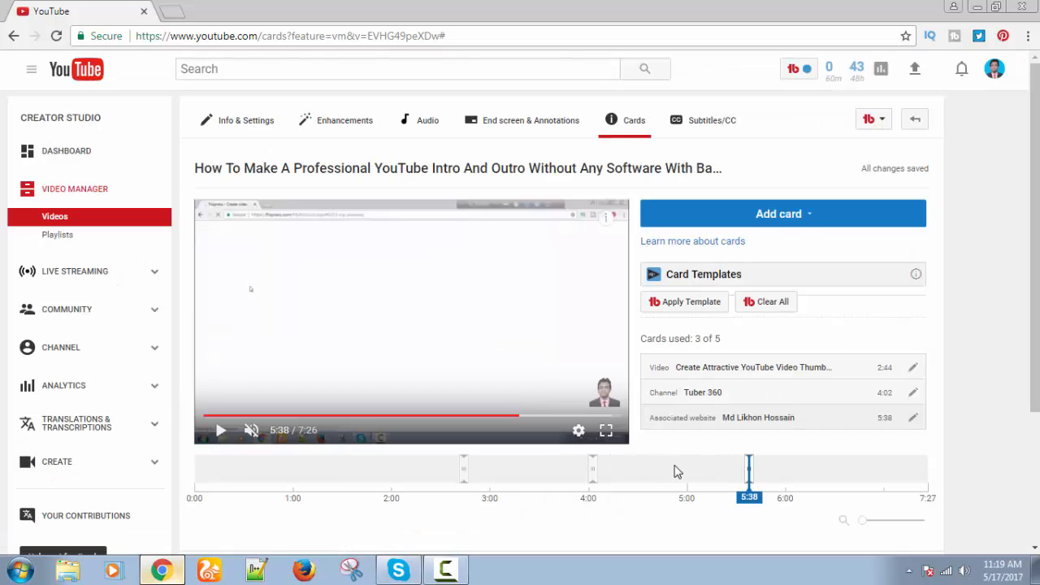
Preview the website card by playing the video from 5:31 and opening its teaser.
{"action": "left_click_drag", "start_coordinate": [749, 486], "coordinate": [739, 486]}
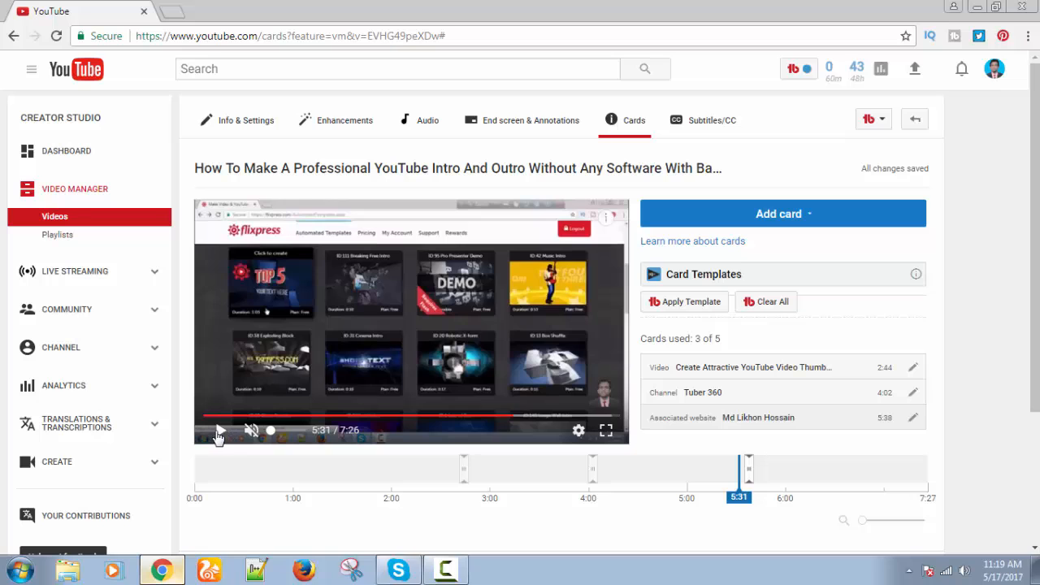
{"action": "left_click", "coordinate": [220, 433]}
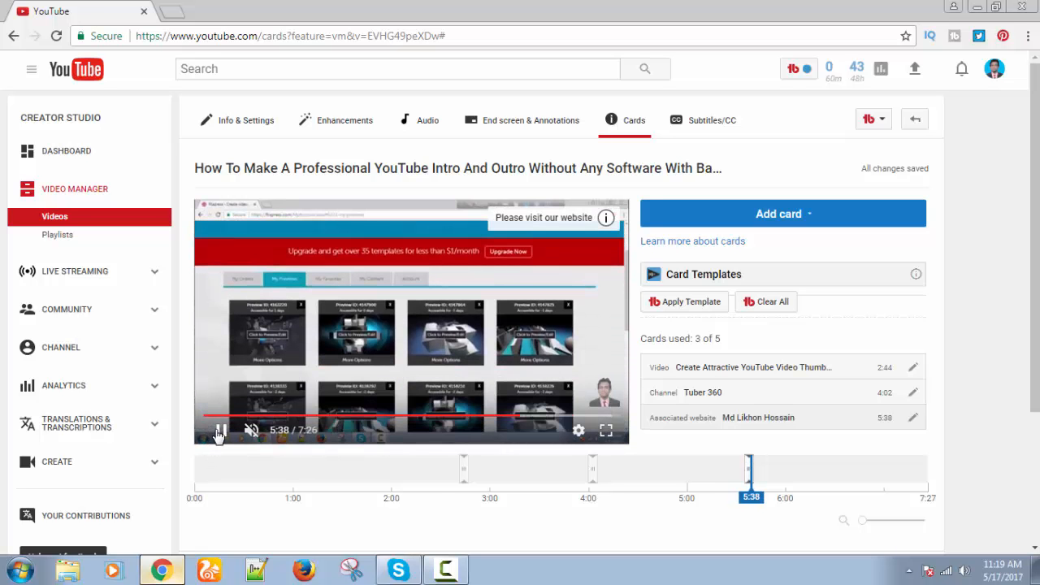
{"action": "left_click", "coordinate": [221, 433]}
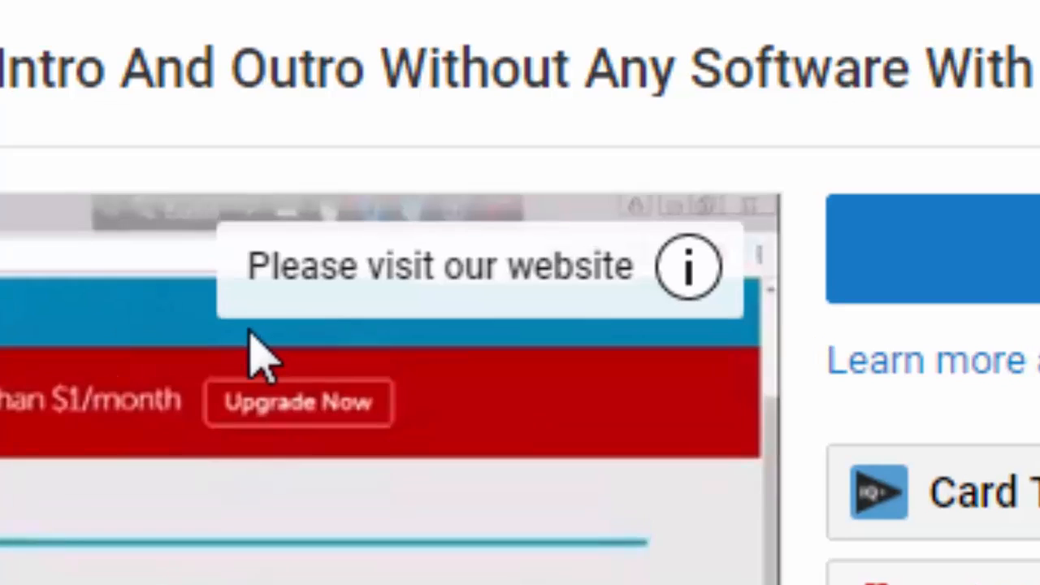
{"action": "mouse_move", "coordinate": [195, 216]}
{"action": "left_mouse_down"}
{"action": "mouse_move", "coordinate": [390, 332]}
{"action": "mouse_move", "coordinate": [745, 330]}
{"action": "left_mouse_up"}
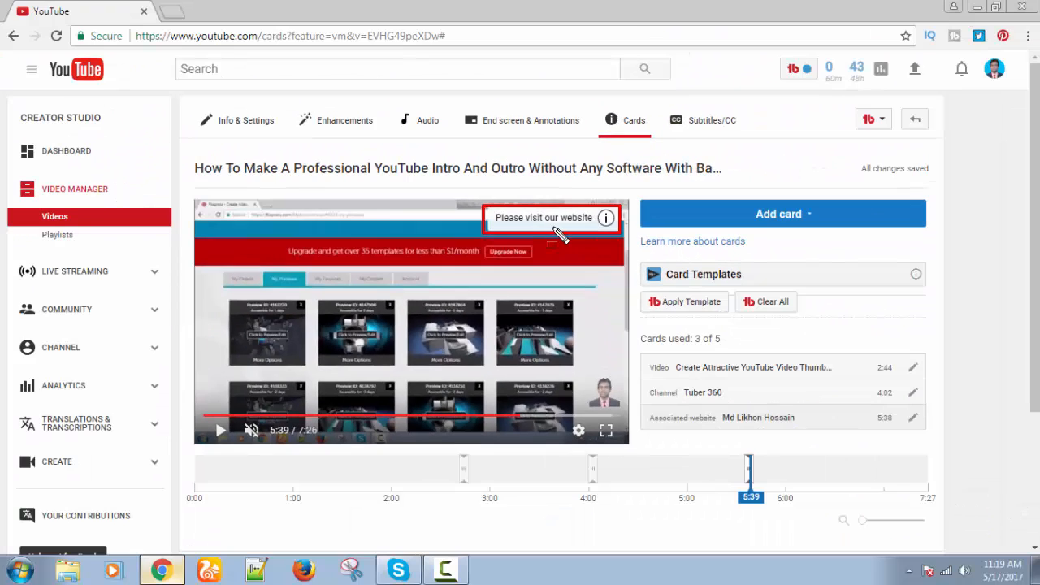
{"action": "left_click", "coordinate": [559, 234]}
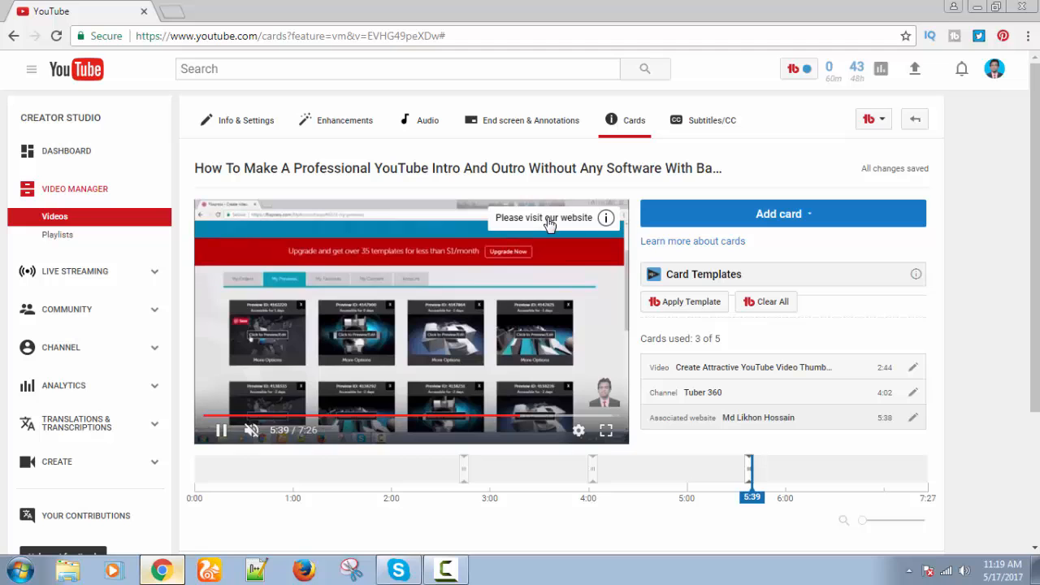
{"action": "left_click", "coordinate": [547, 218]}
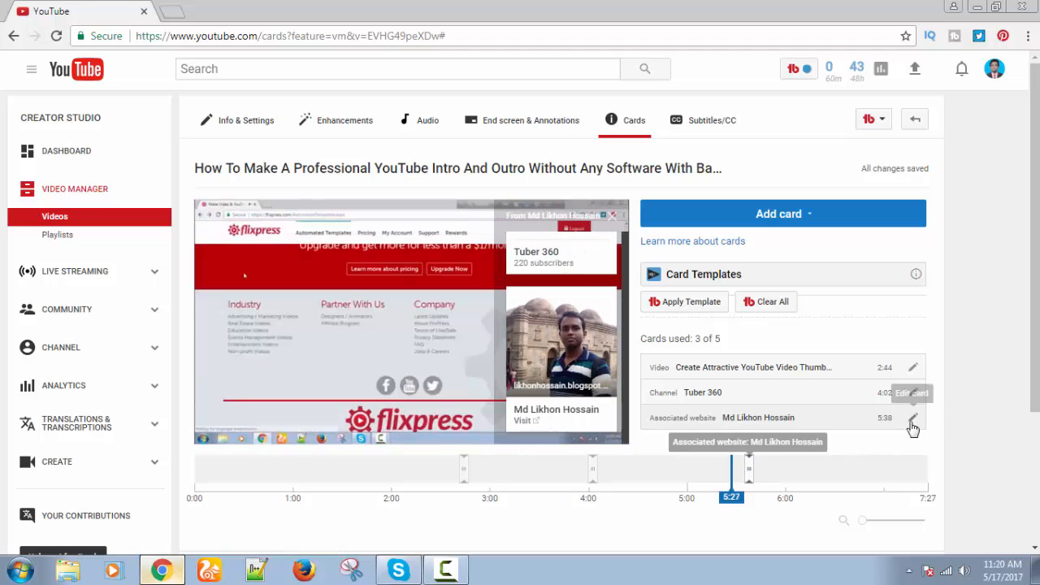
Open the video card at 2:44 for editing and look through the uploaded videos it can link to.
{"action": "left_click", "coordinate": [914, 370]}
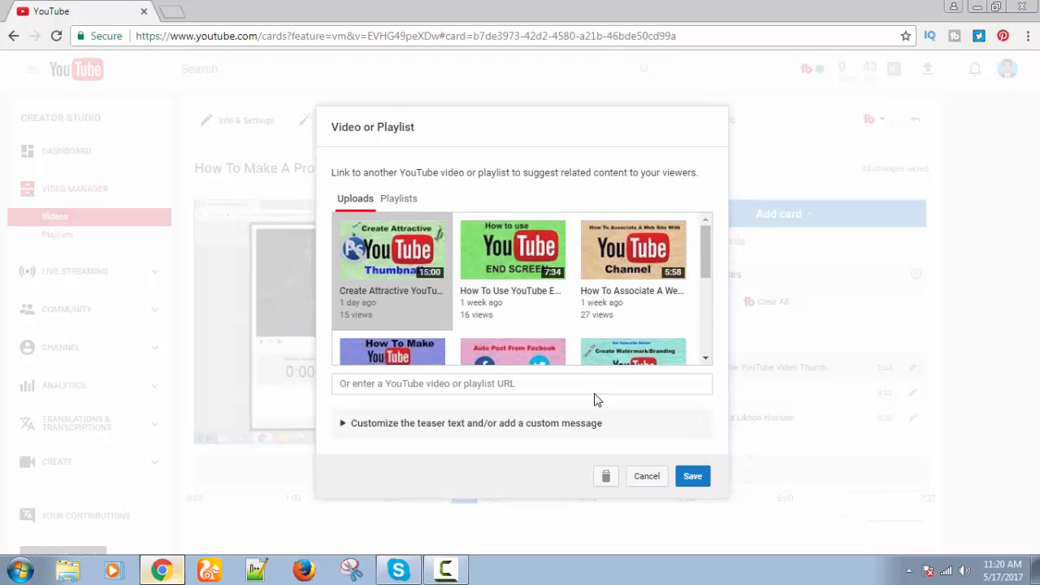
{"action": "mouse_move", "coordinate": [703, 252]}
{"action": "left_mouse_down"}
{"action": "mouse_move", "coordinate": [710, 289]}
{"action": "mouse_move", "coordinate": [706, 272]}
{"action": "left_mouse_up"}
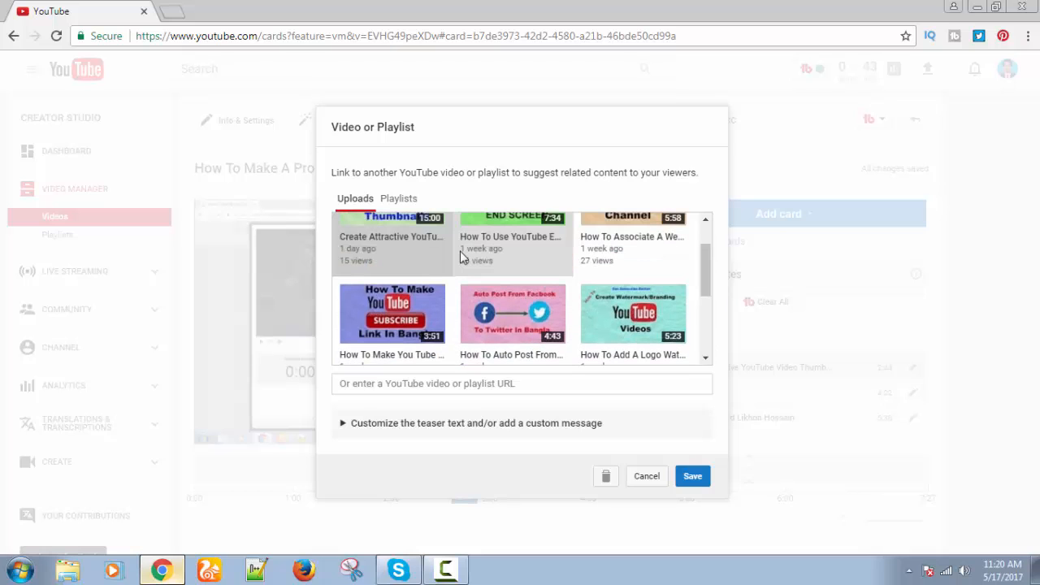